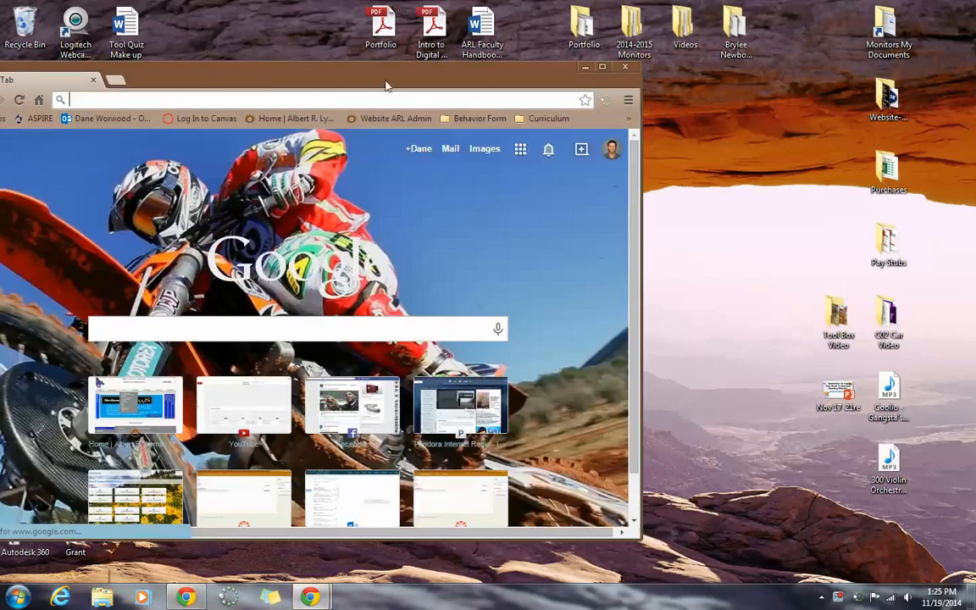
- Maximize the browser window and open Google Calendar from the Chrome apps page
left_click_drag(385, 85, 554, 59)
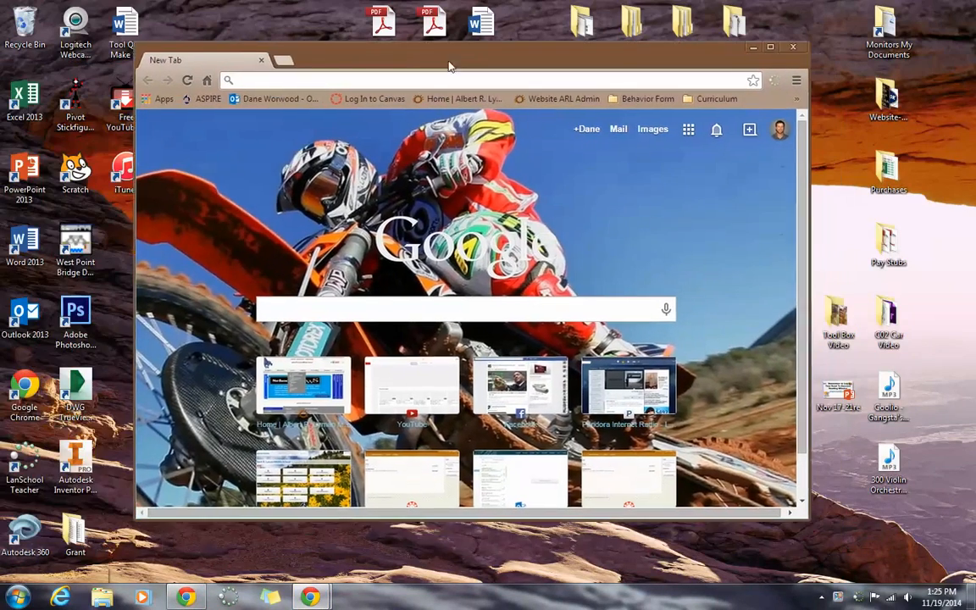
left_click(773, 47)
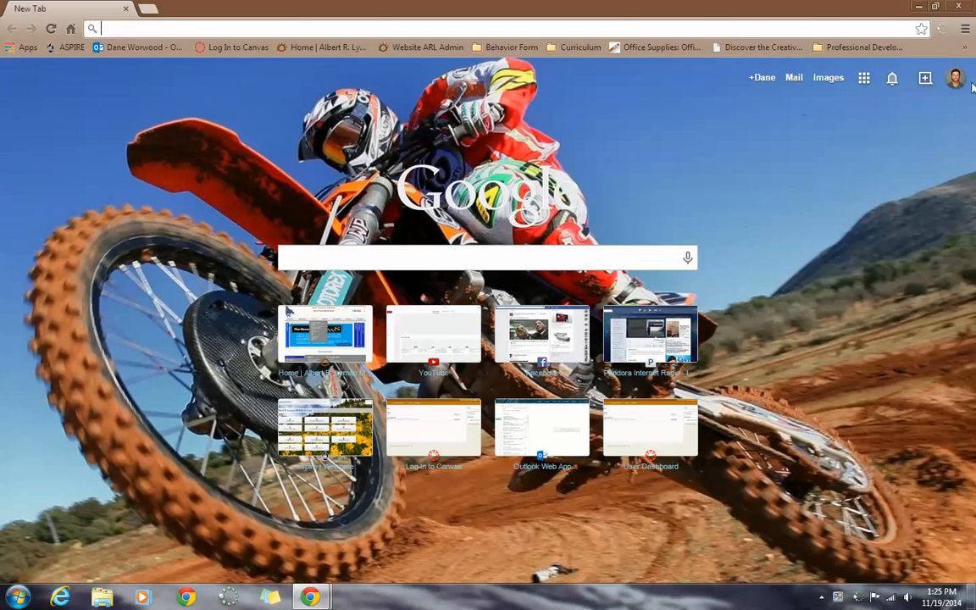
left_click(866, 79)
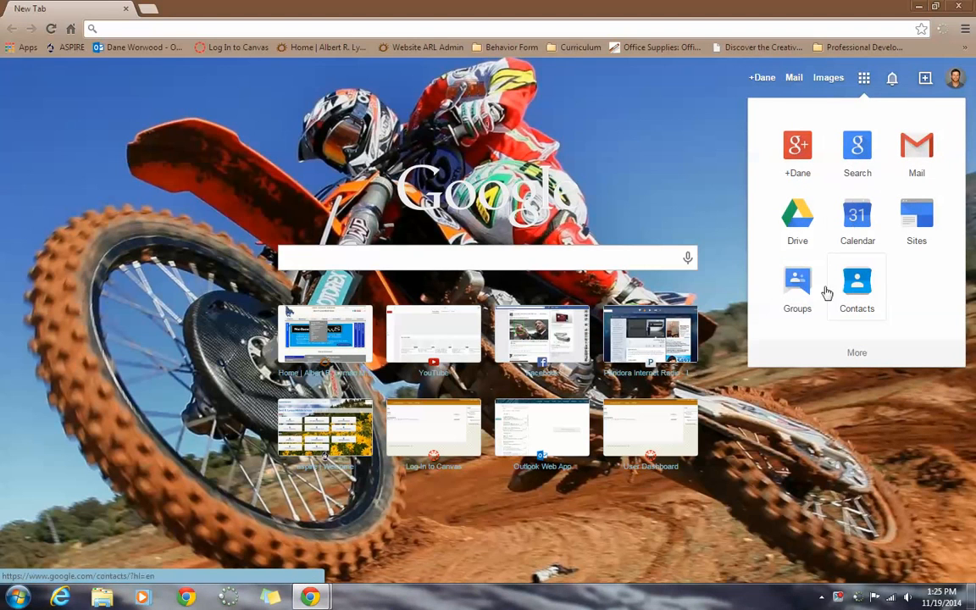
left_click(607, 128)
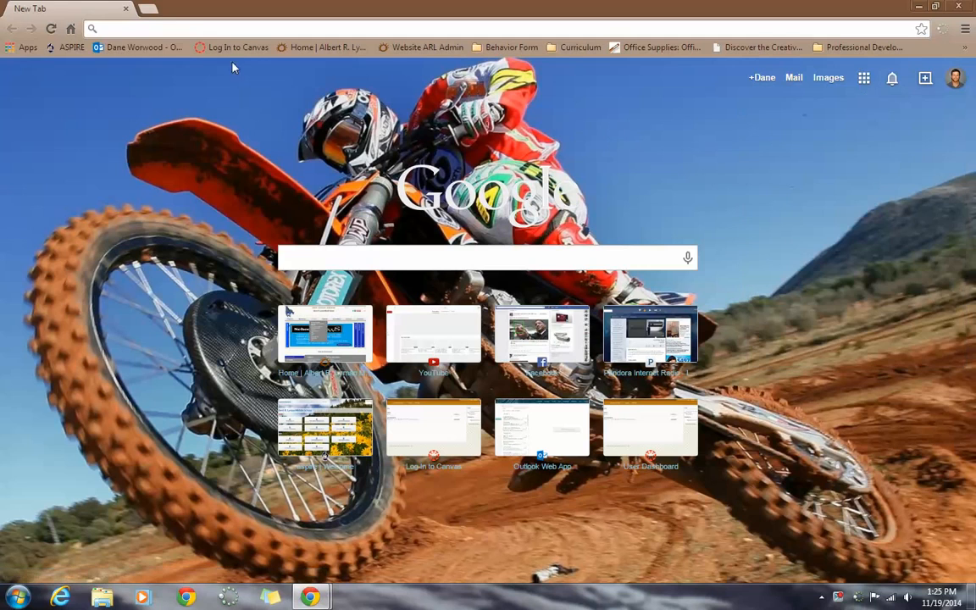
left_click(16, 49)
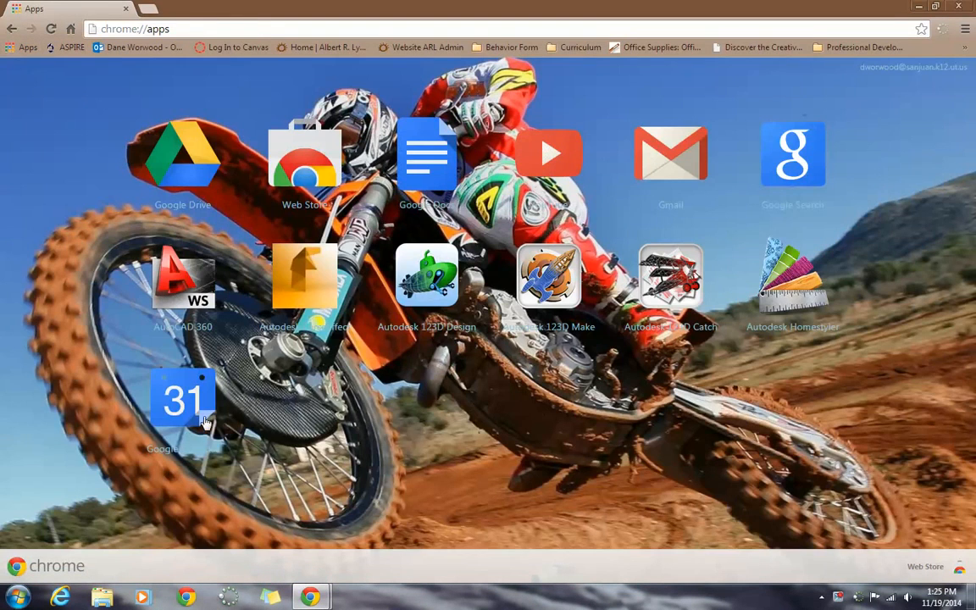
left_click(183, 379)
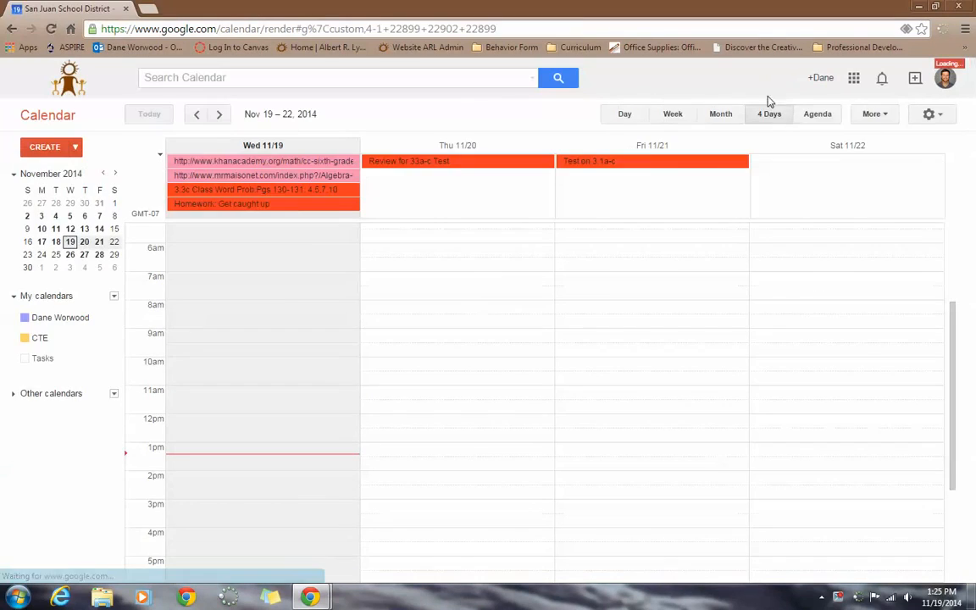
- Load google.com in Internet Explorer, then close it and return to the Google Calendar window in Chrome
left_click(919, 7)
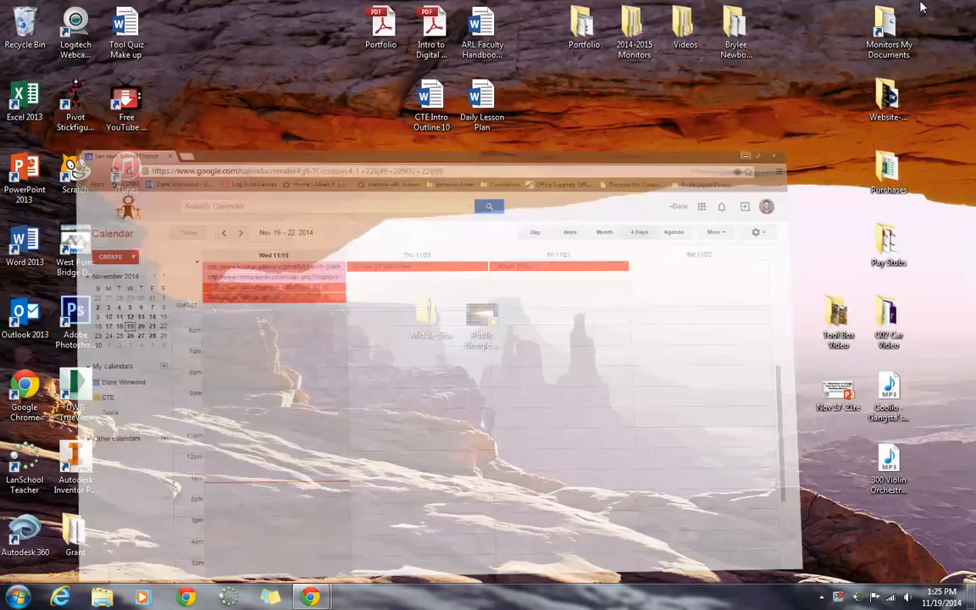
left_click(59, 596)
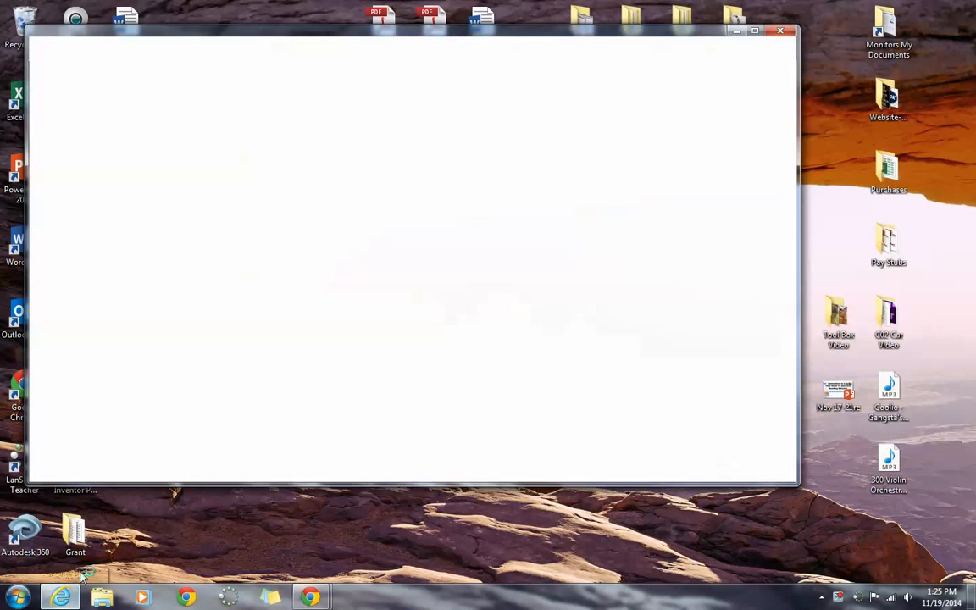
left_click(756, 32)
left_click(362, 28)
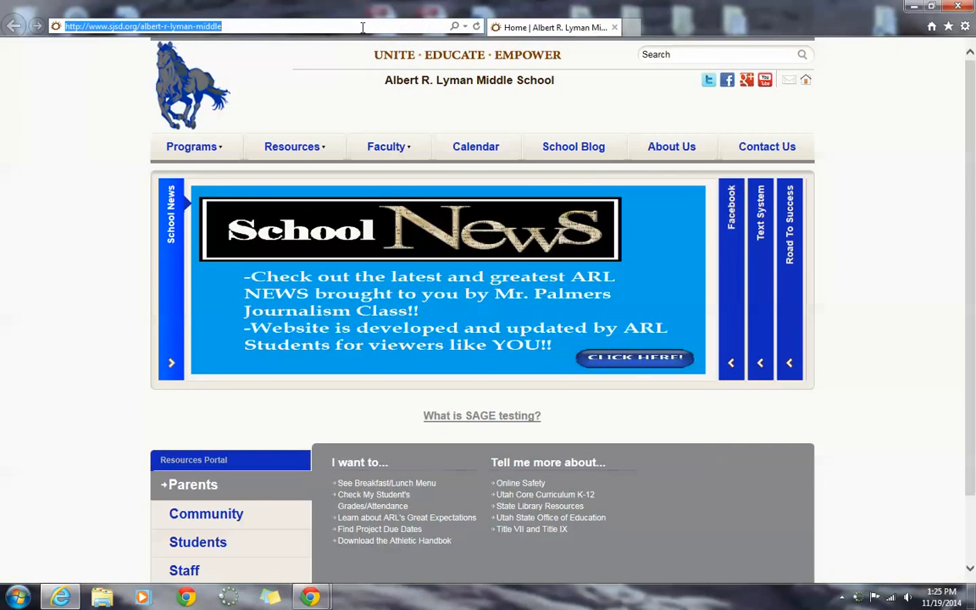
type("google.c")
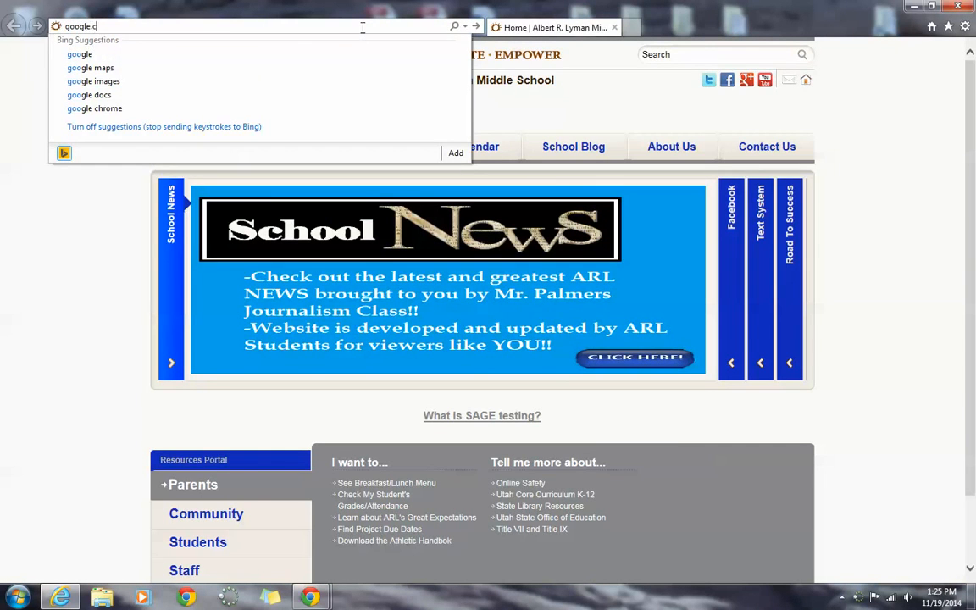
type("om")
key("Return")
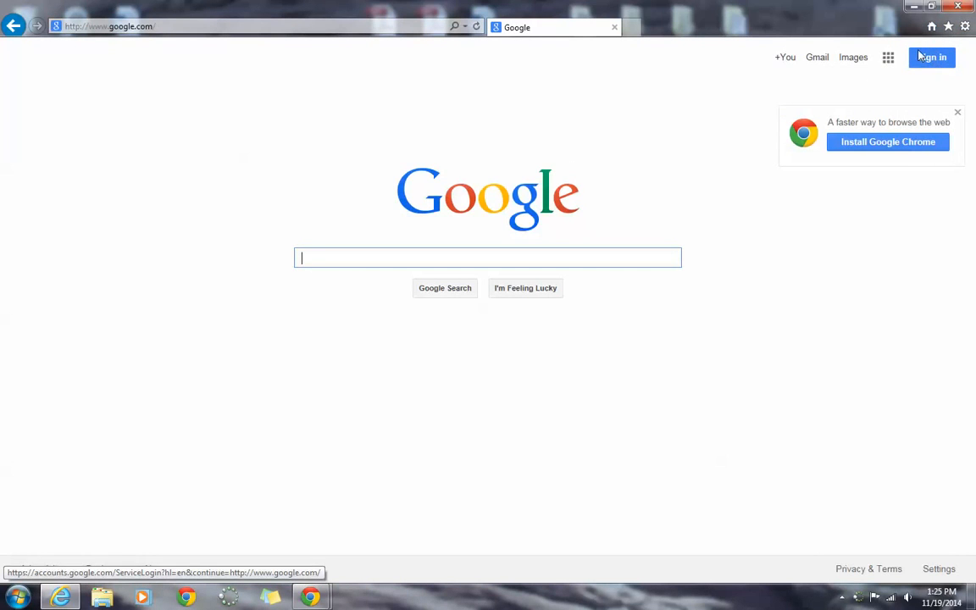
left_click(956, 7)
mouse_move(311, 595)
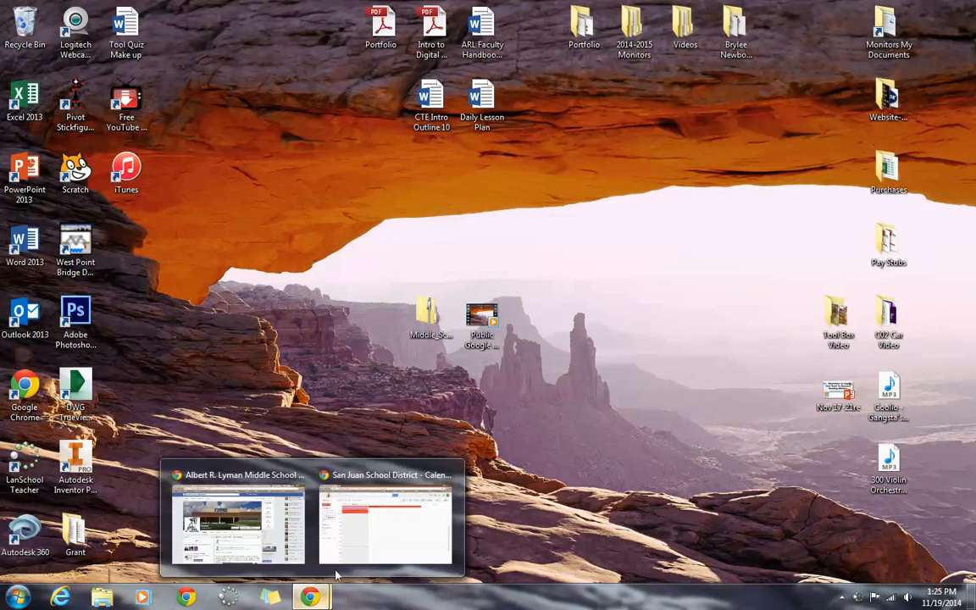
left_click(323, 490)
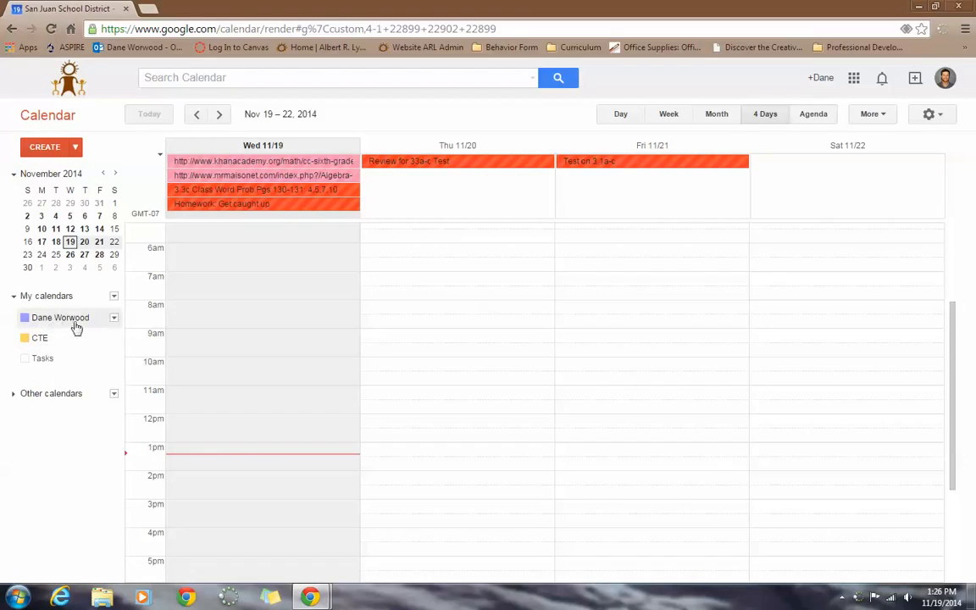
left_click(52, 147)
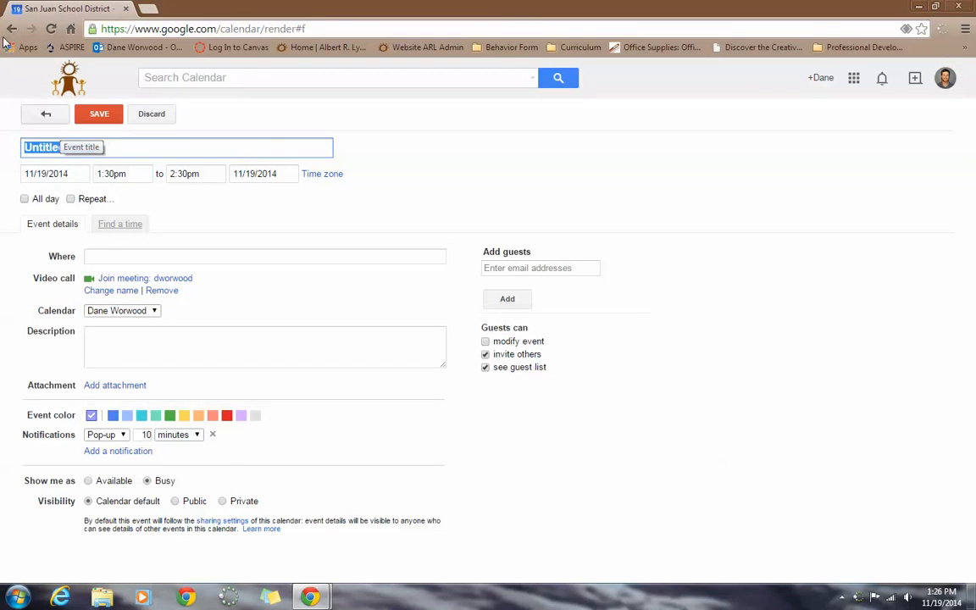
left_click(11, 28)
left_click(75, 146)
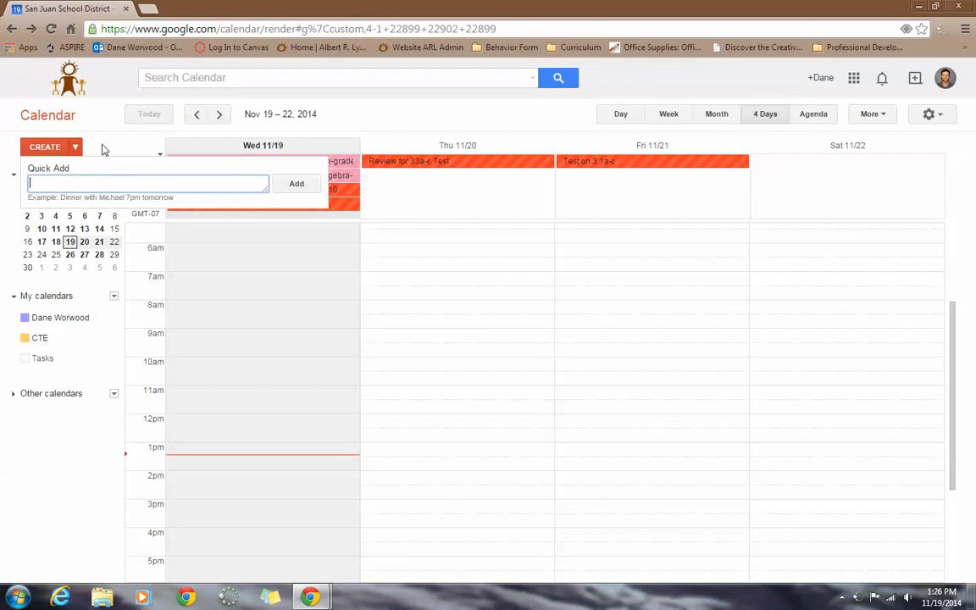
left_click(103, 149)
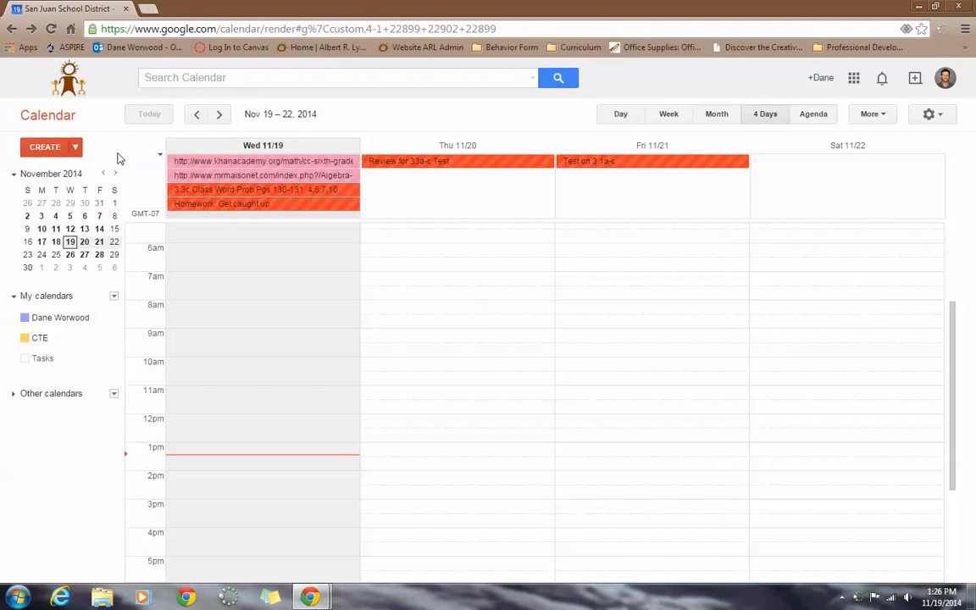
- Create a new calendar named CTE Intro that is shared with others and made public
left_click(113, 298)
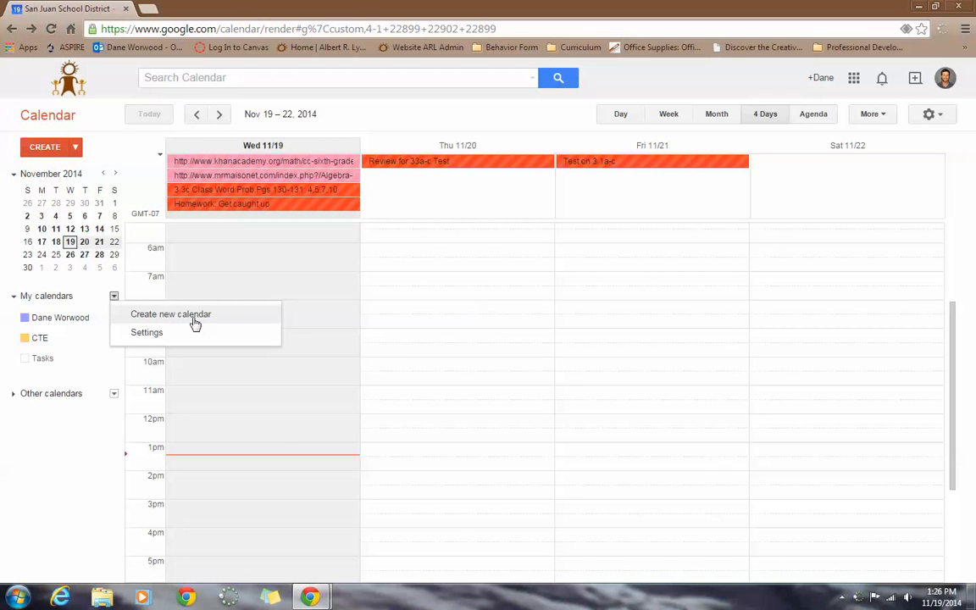
left_click(195, 322)
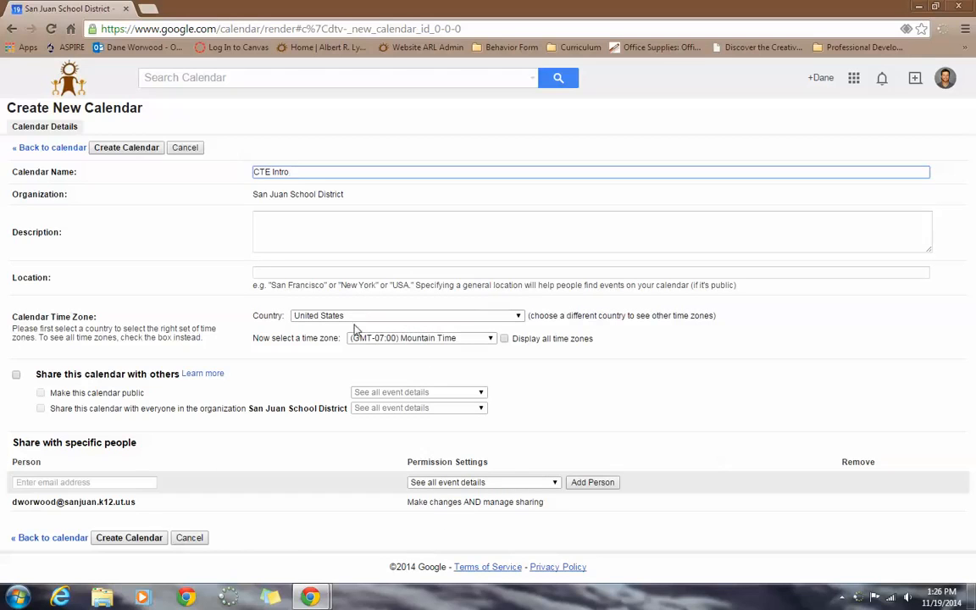
left_click(17, 376)
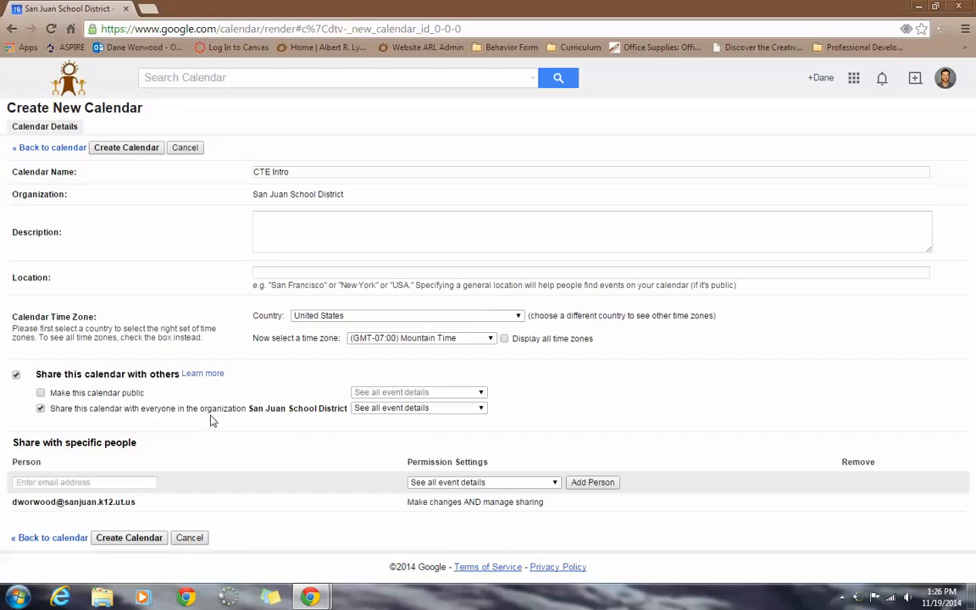
left_click(41, 394)
left_click(141, 539)
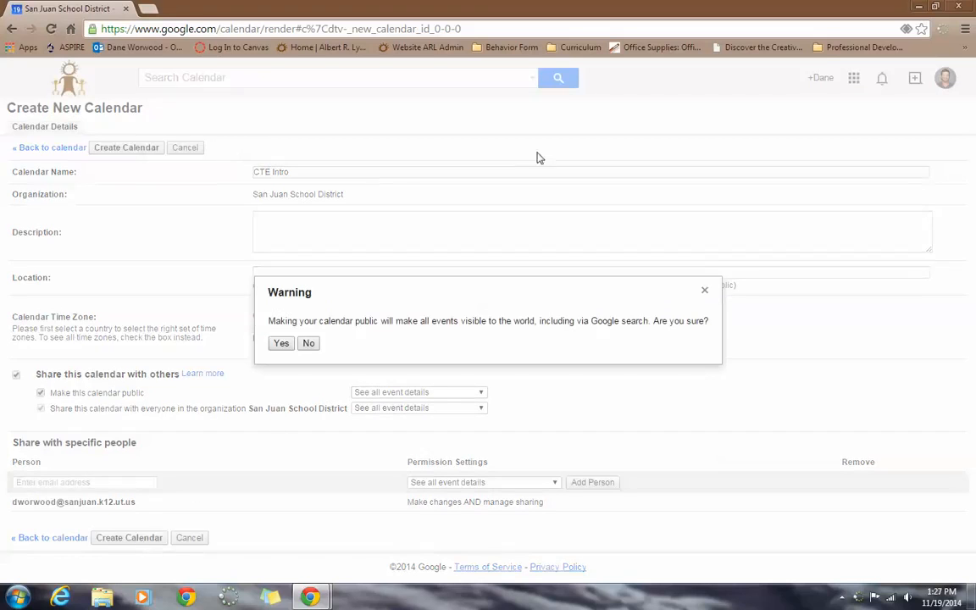
left_click(280, 344)
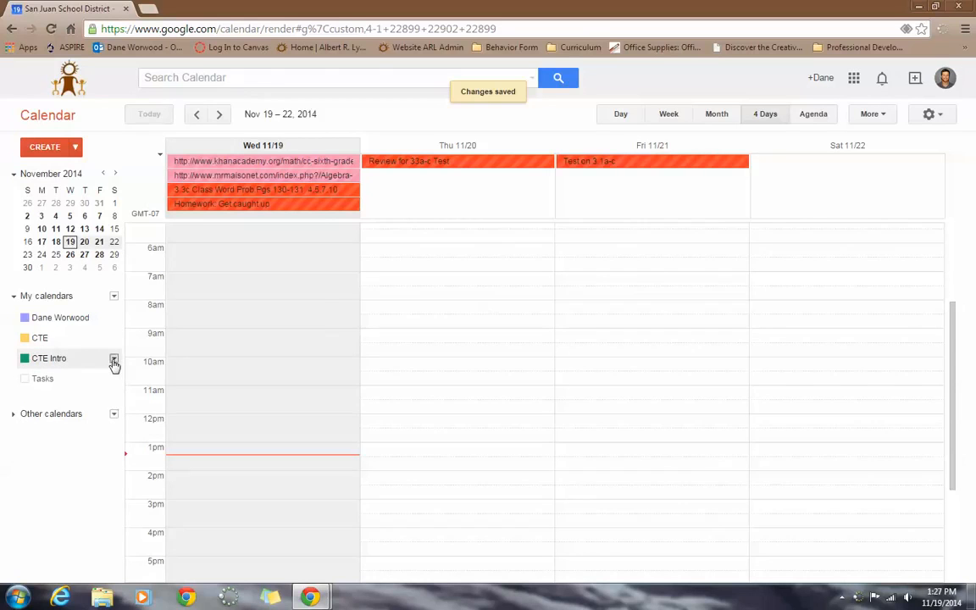
- Hide the CTE Intro calendar's events and display them again
left_click(113, 360)
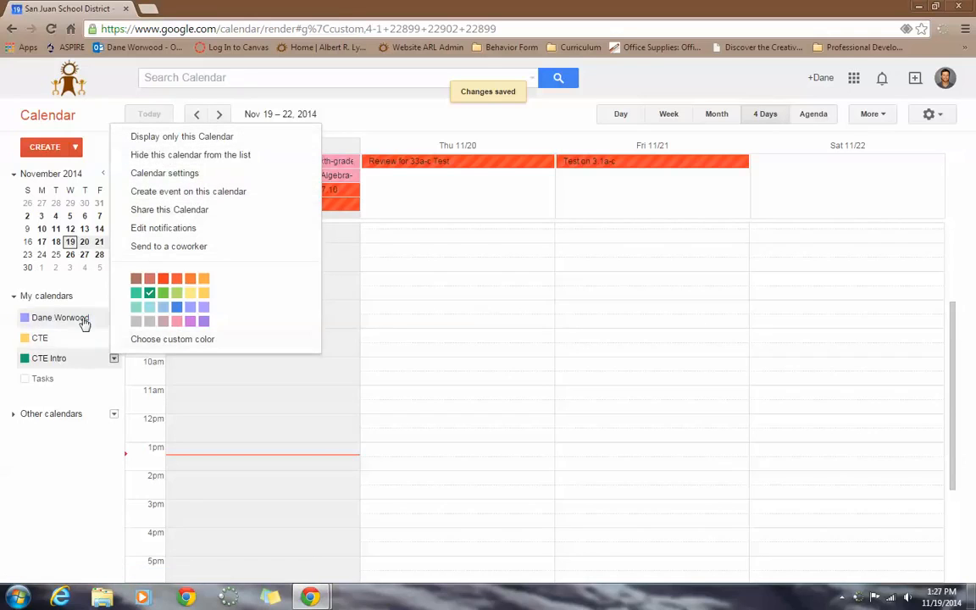
left_click(35, 358)
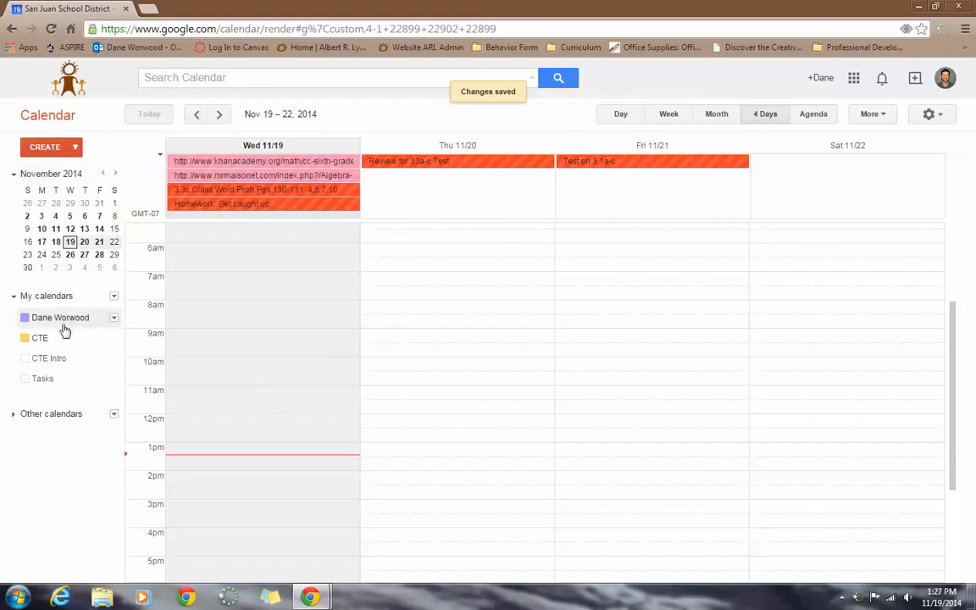
left_click(51, 361)
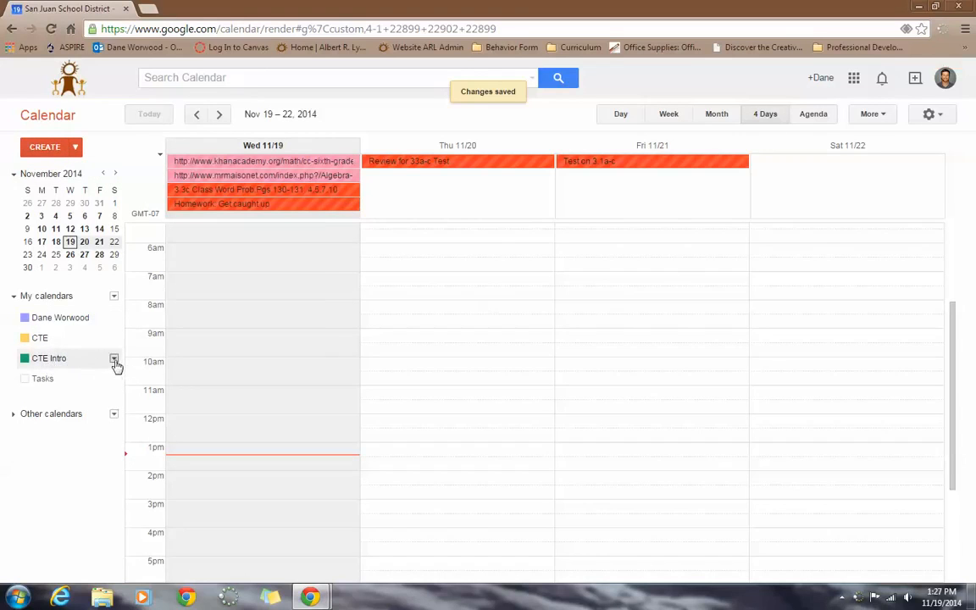
- Review the sharing settings of the CTE Intro calendar and return to the calendar view
left_click(113, 359)
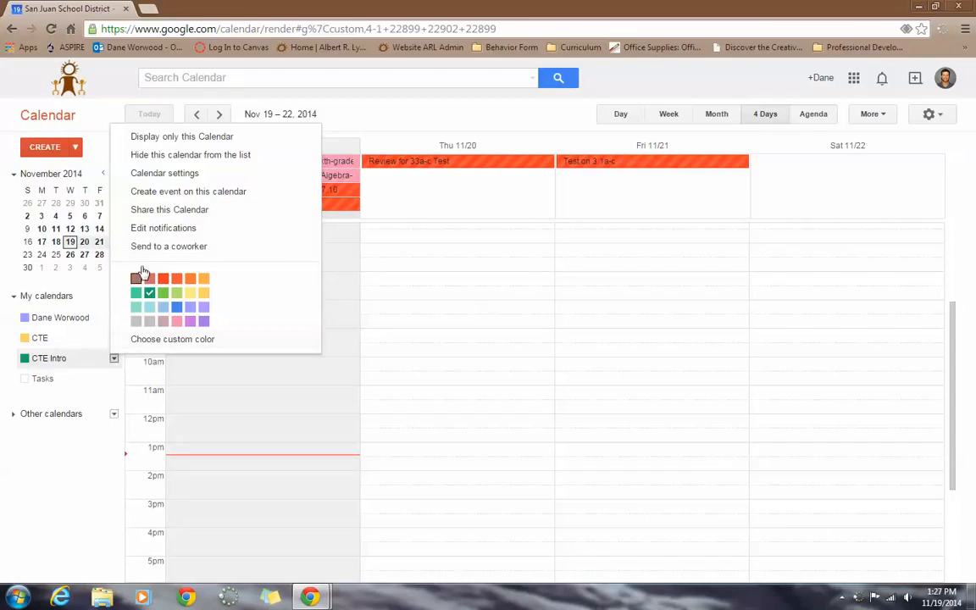
left_click(178, 209)
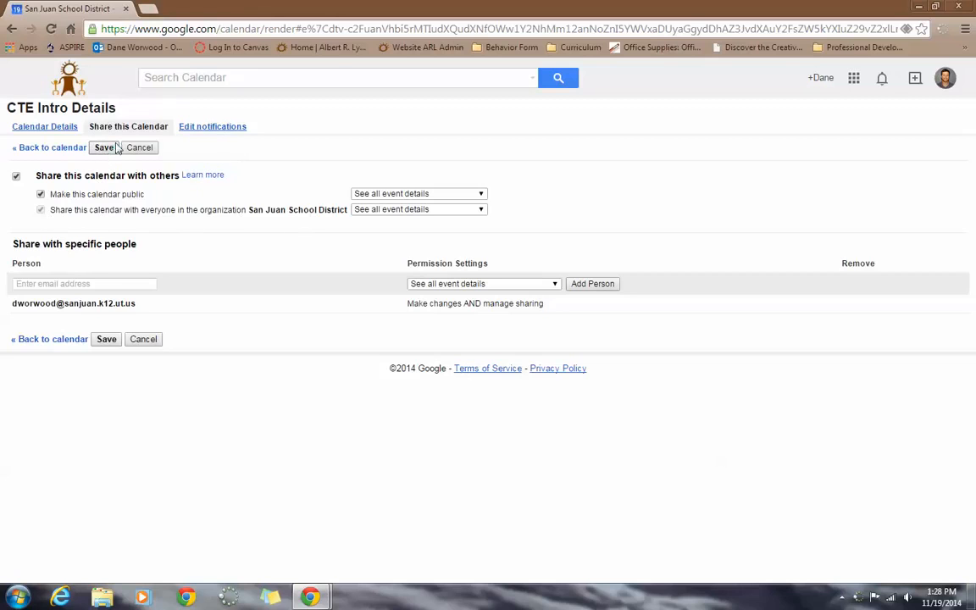
left_click(12, 29)
left_click(98, 358)
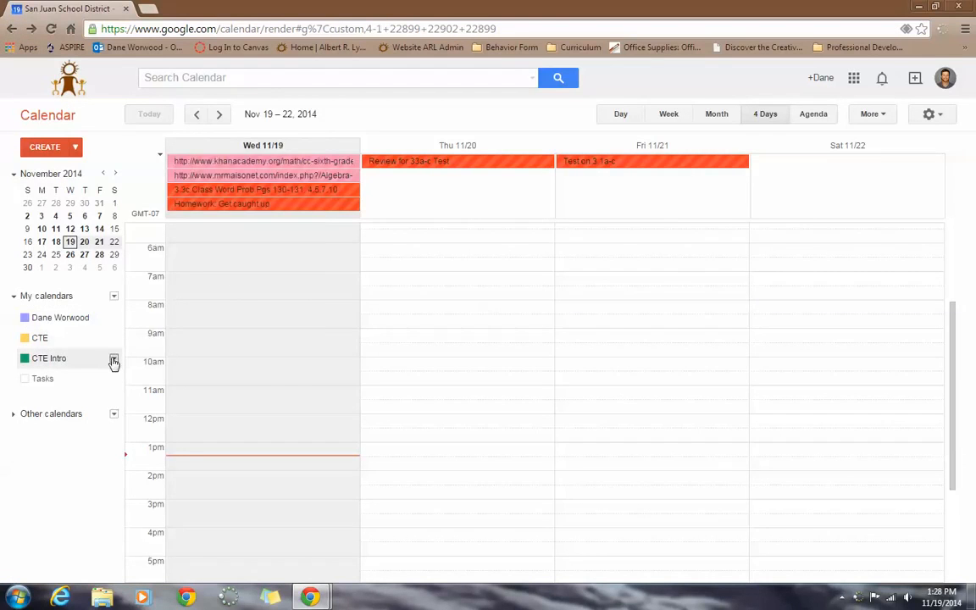
- Enlarge the embed code box in the CTE Intro calendar's settings and select the entire iframe code
left_click(113, 358)
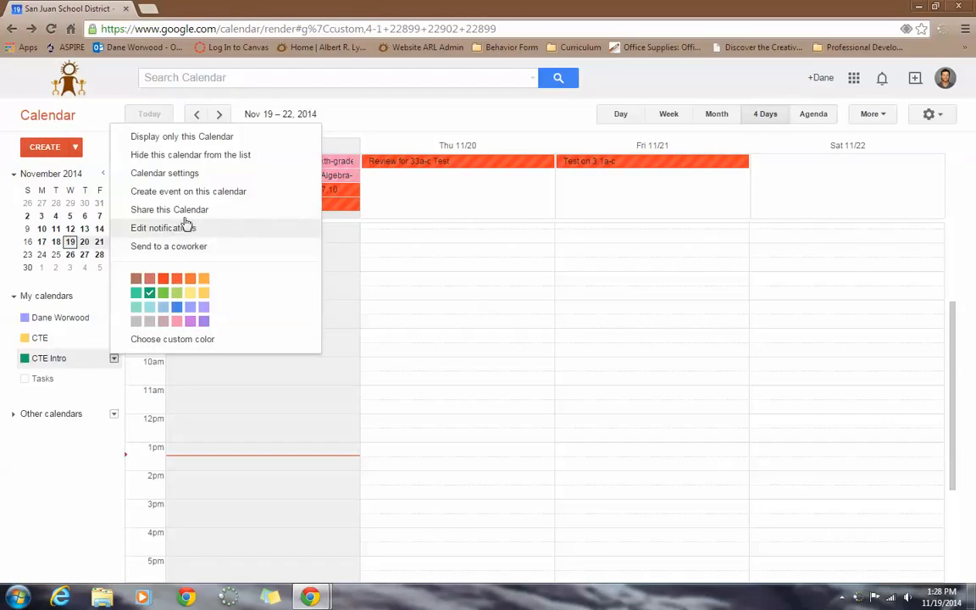
left_click(184, 174)
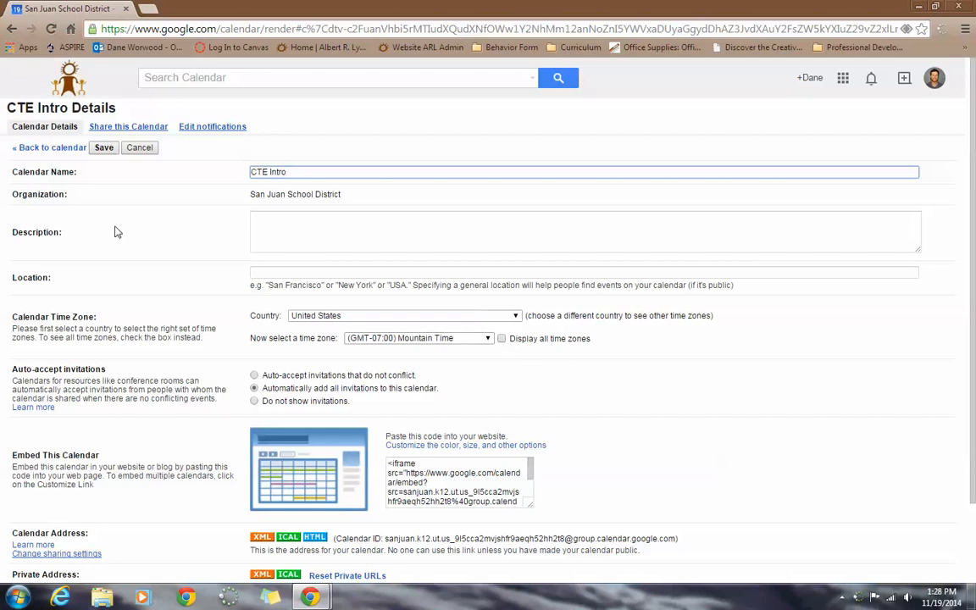
scroll(131, 227, "down", 3)
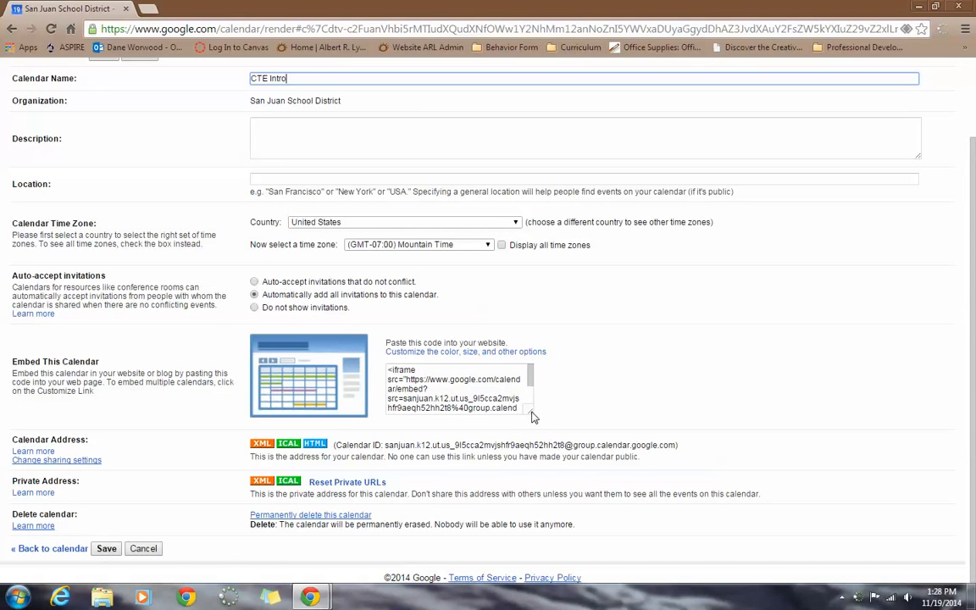
left_click_drag(530, 413, 816, 438)
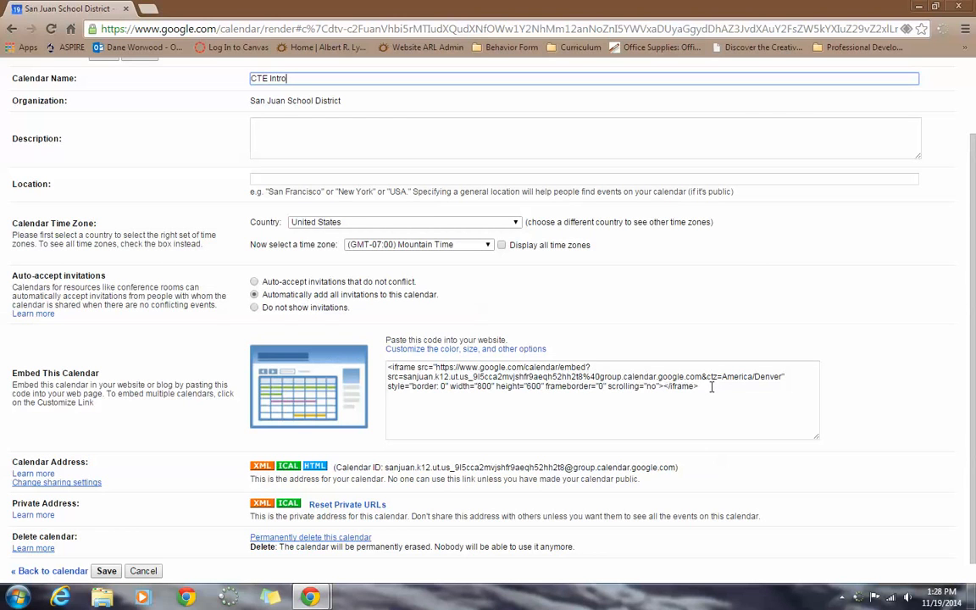
left_click_drag(711, 386, 371, 357)
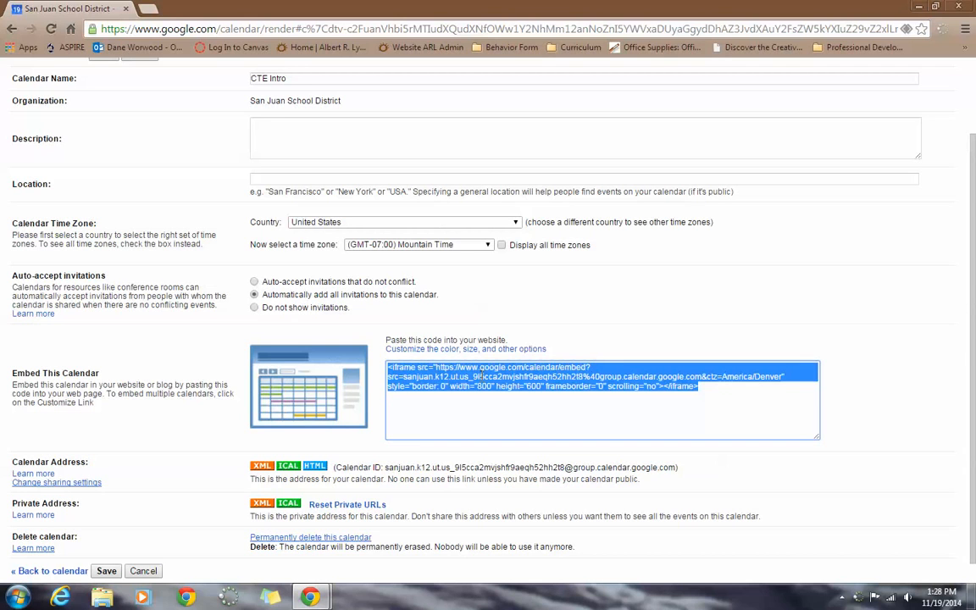
- Switch to the other Chrome window and open the Albert R. Lyman Middle School homepage in a new tab
left_click(319, 599)
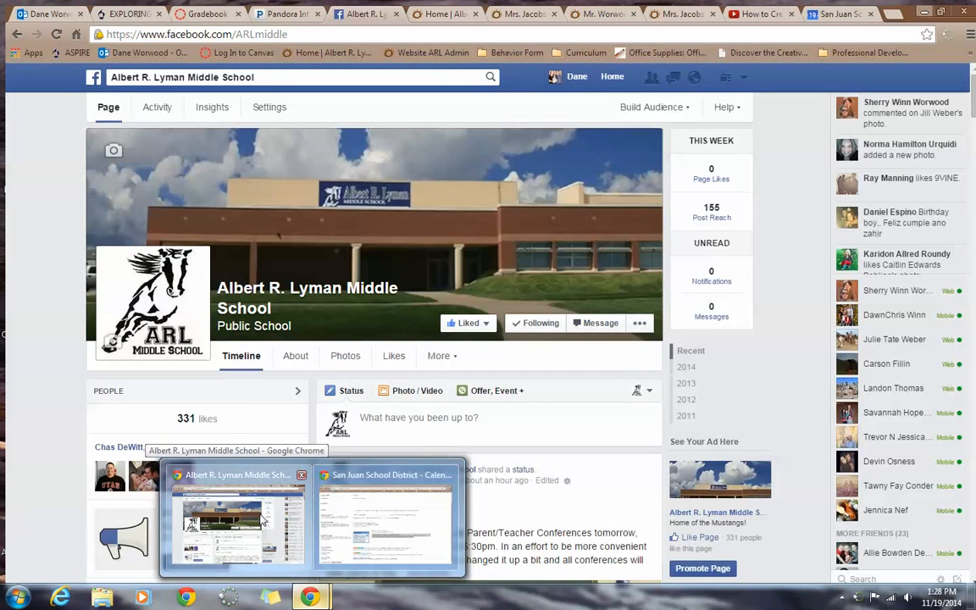
left_click(264, 522)
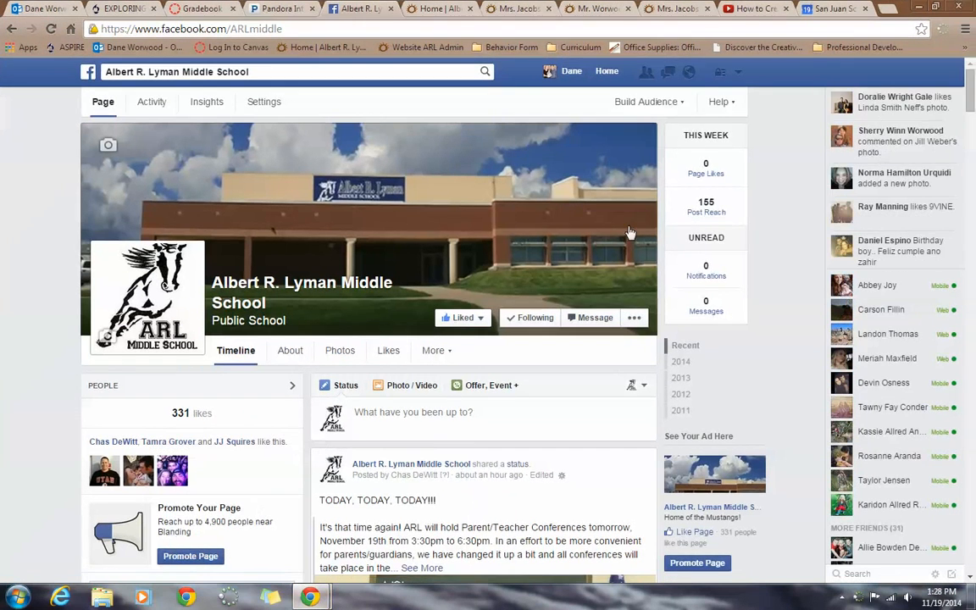
left_click(762, 8)
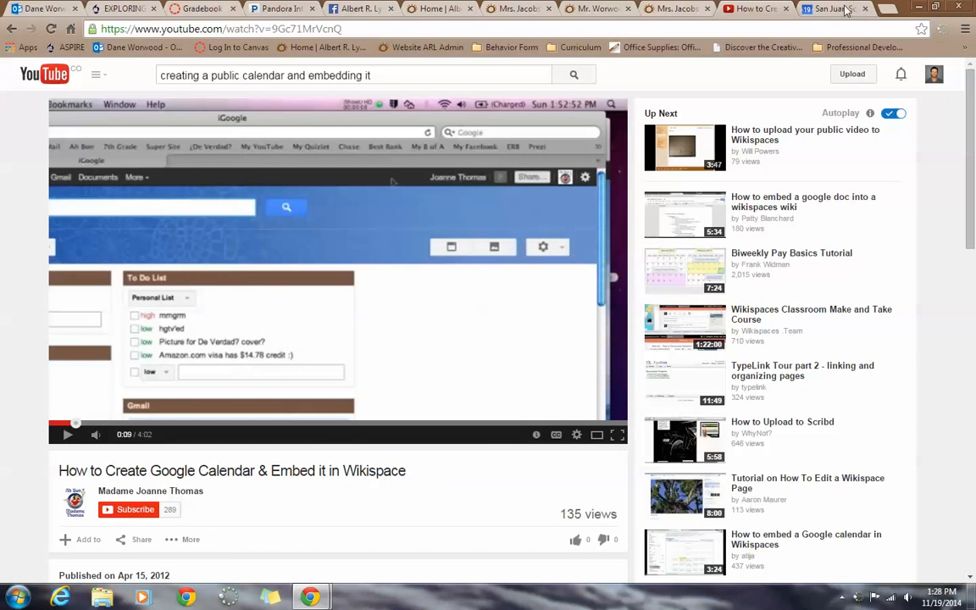
left_click(883, 10)
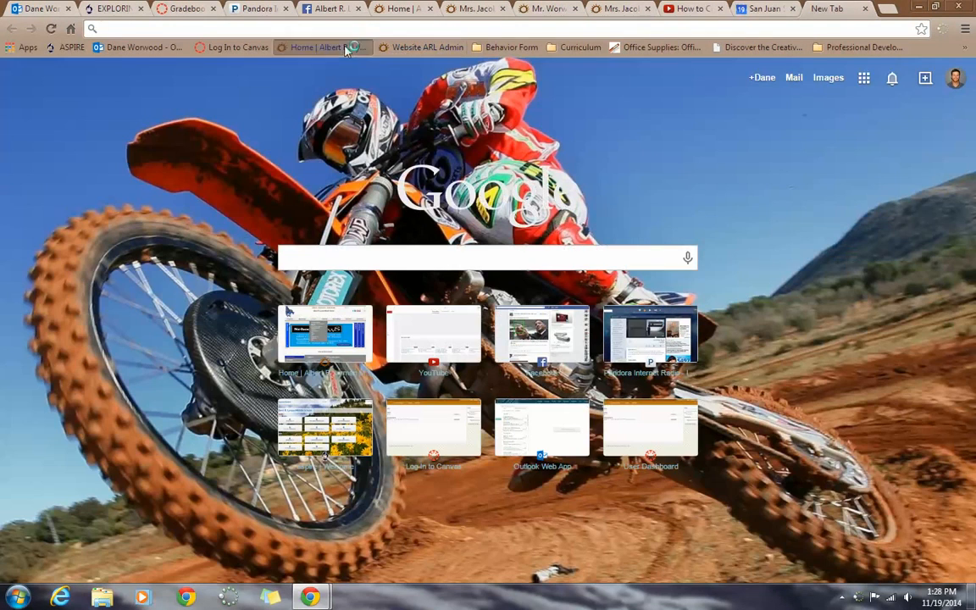
left_click(344, 48)
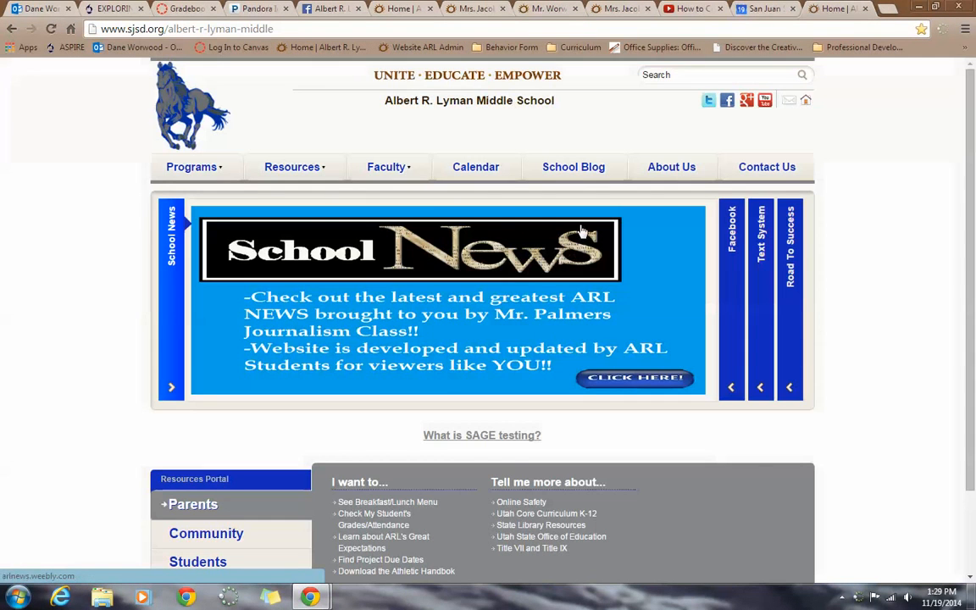
- Open the student page of the faculty member whose webpage is listed just above the links page among the school's faculty sites
left_click(399, 171)
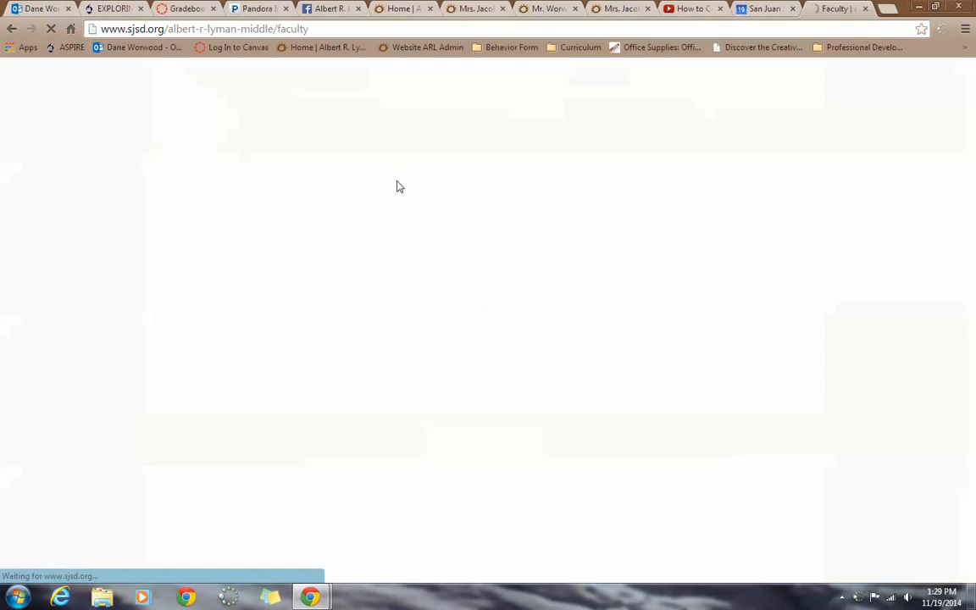
scroll(315, 356, "down", 3)
scroll(315, 357, "up", 3)
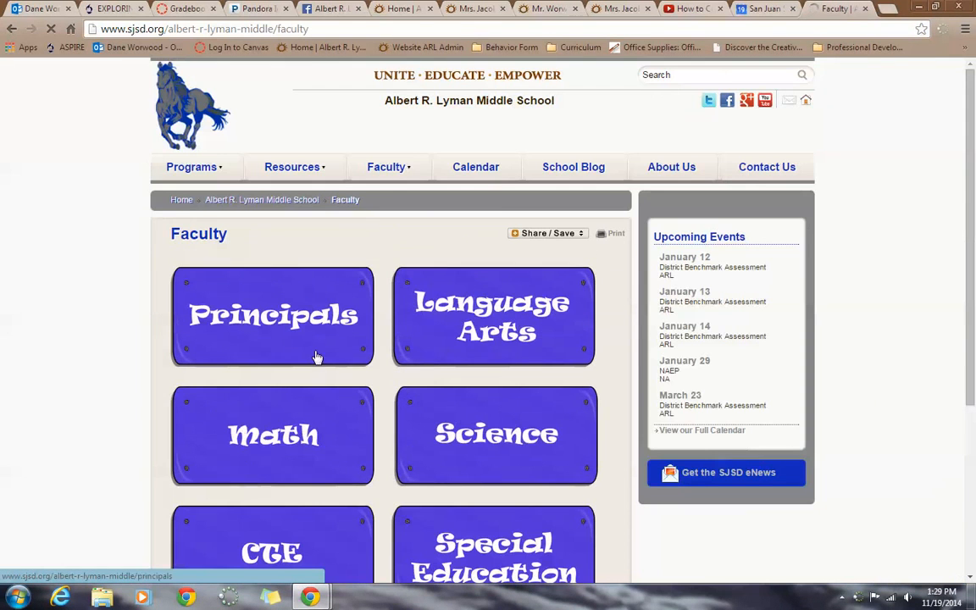
mouse_move(405, 171)
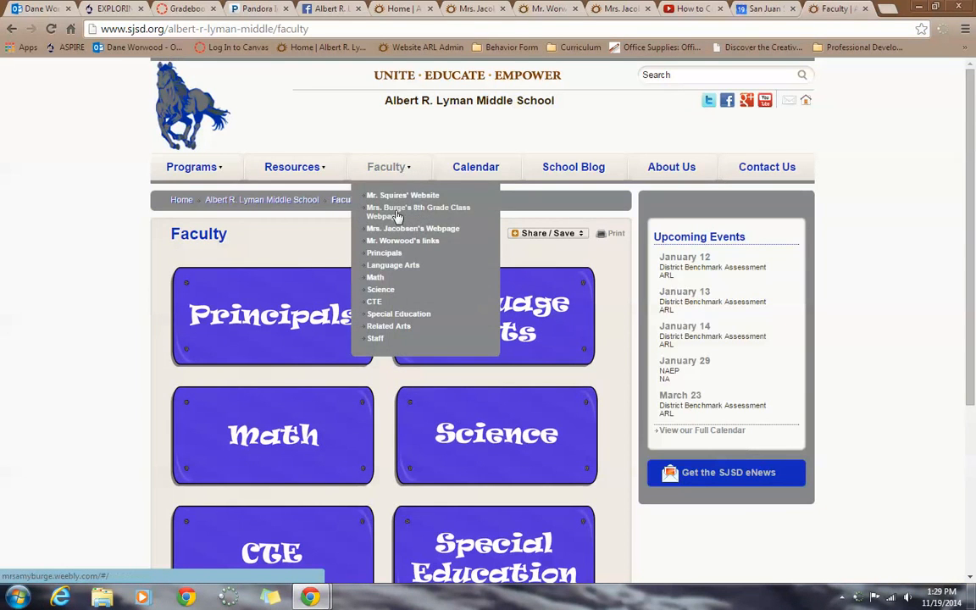
left_click(421, 229)
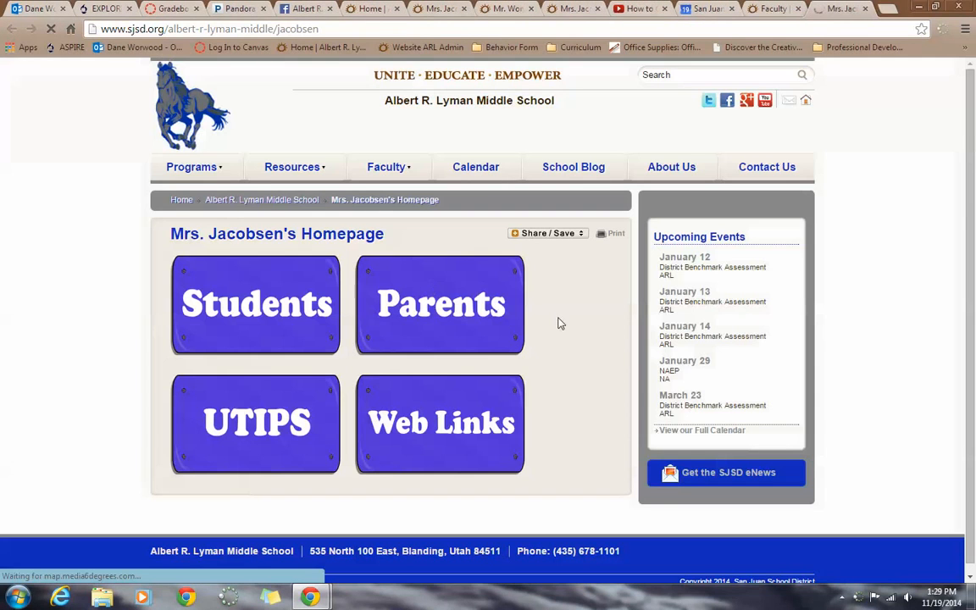
left_click(286, 306)
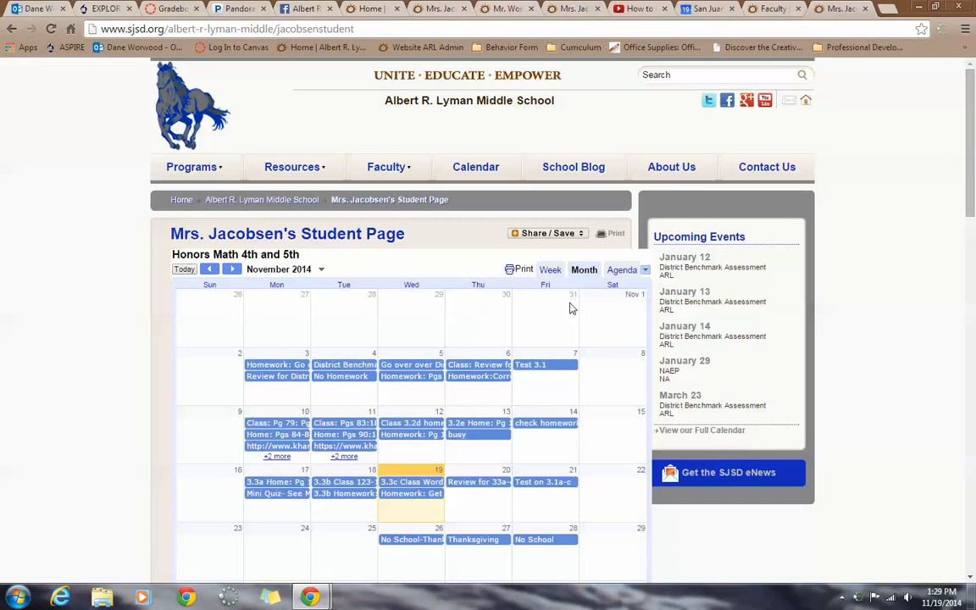
- Examine the Honors Math and 7th Grade Math calendars embedded on the teacher's student page
scroll(270, 338, "down", 2)
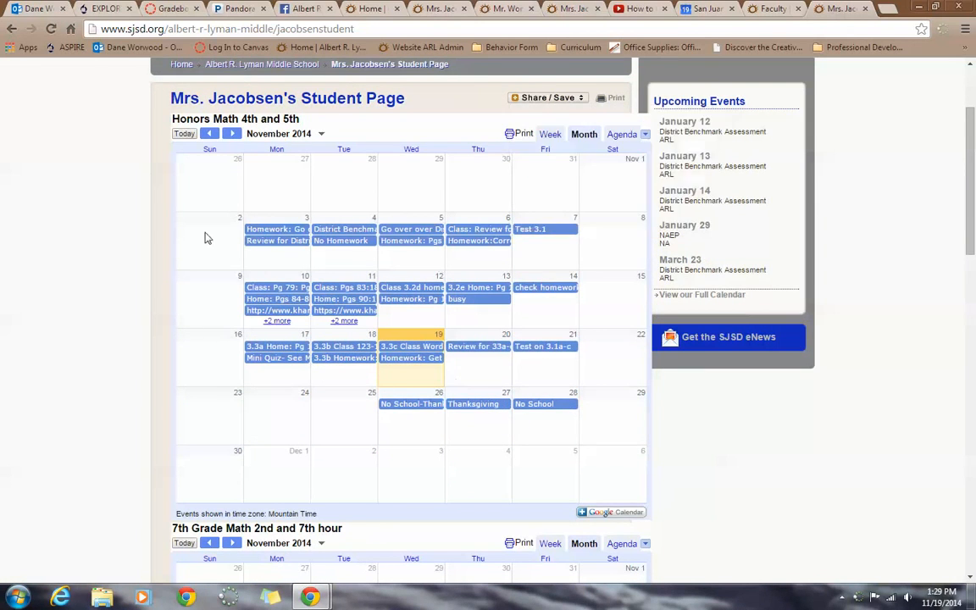
scroll(288, 407, "down", 3)
scroll(411, 406, "up", 3)
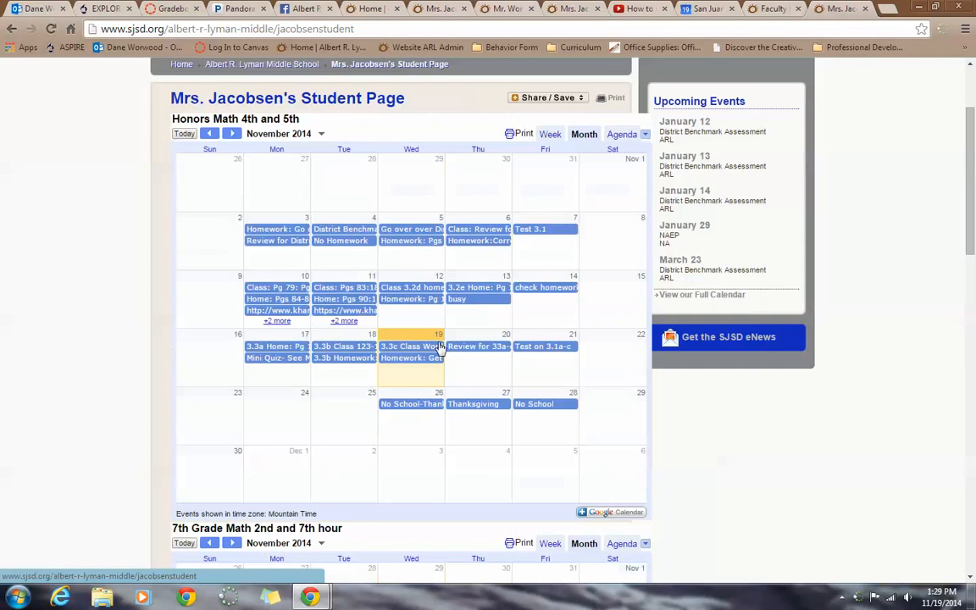
scroll(335, 360, "down", 2)
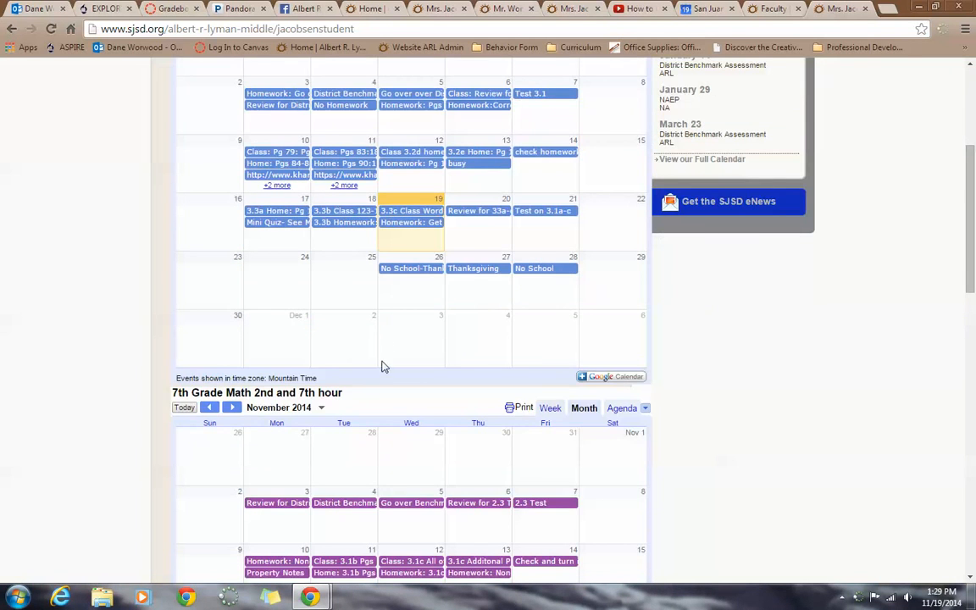
scroll(381, 365, "up", 3)
mouse_move(518, 174)
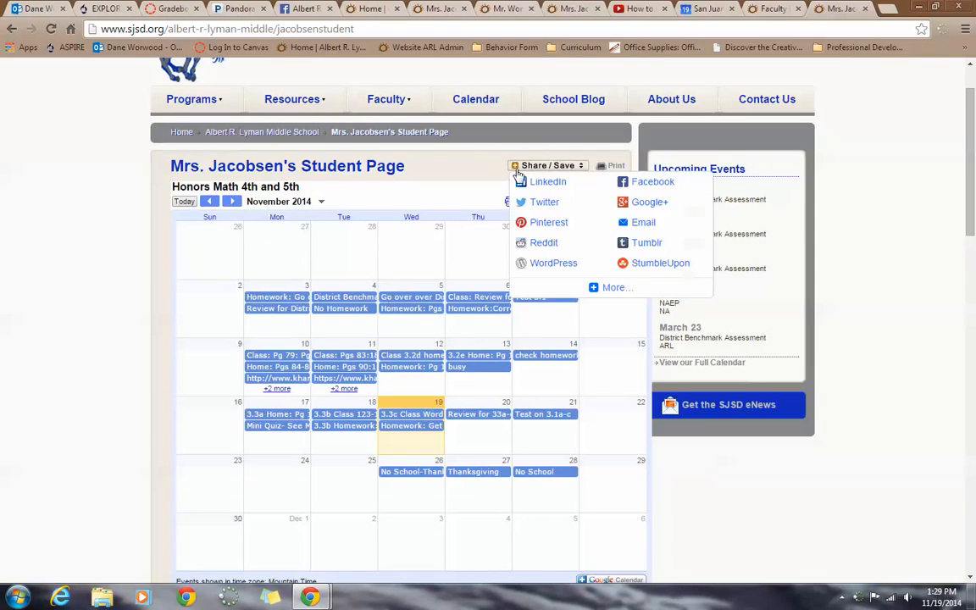
- Switch to the Google Calendar window, go back from the CTE Intro settings to the calendar view, and minimize the window
mouse_move(310, 597)
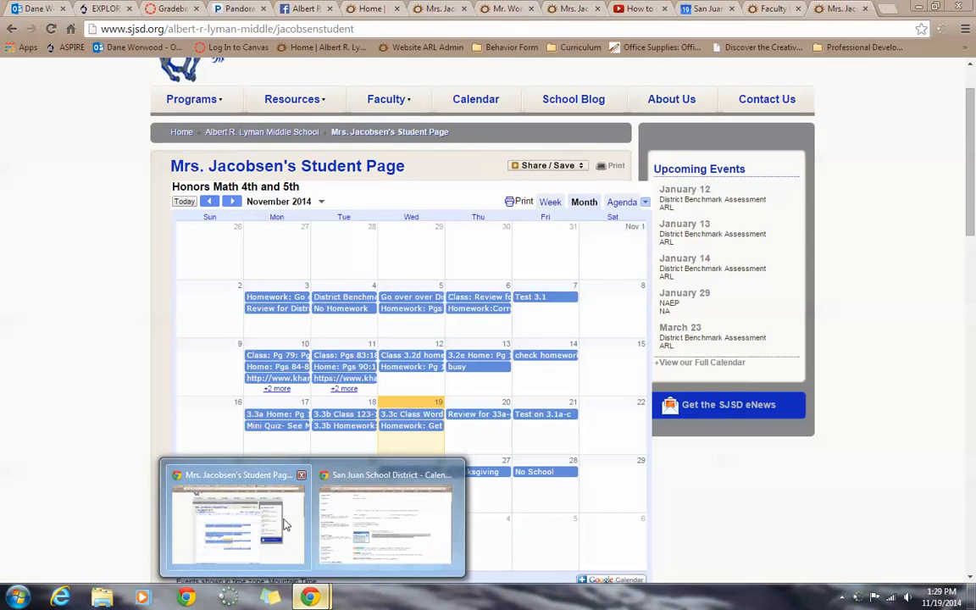
left_click(356, 508)
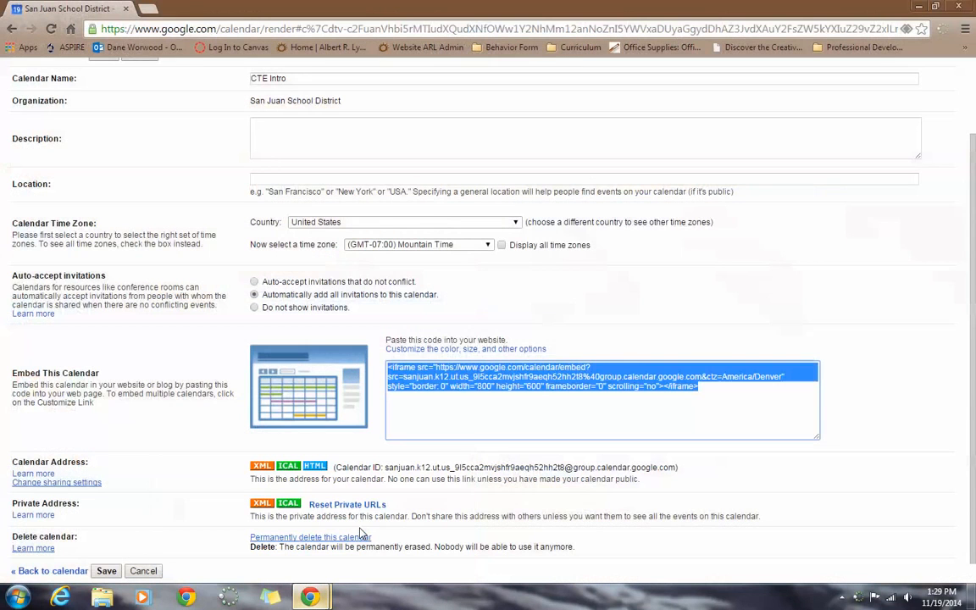
left_click(7, 31)
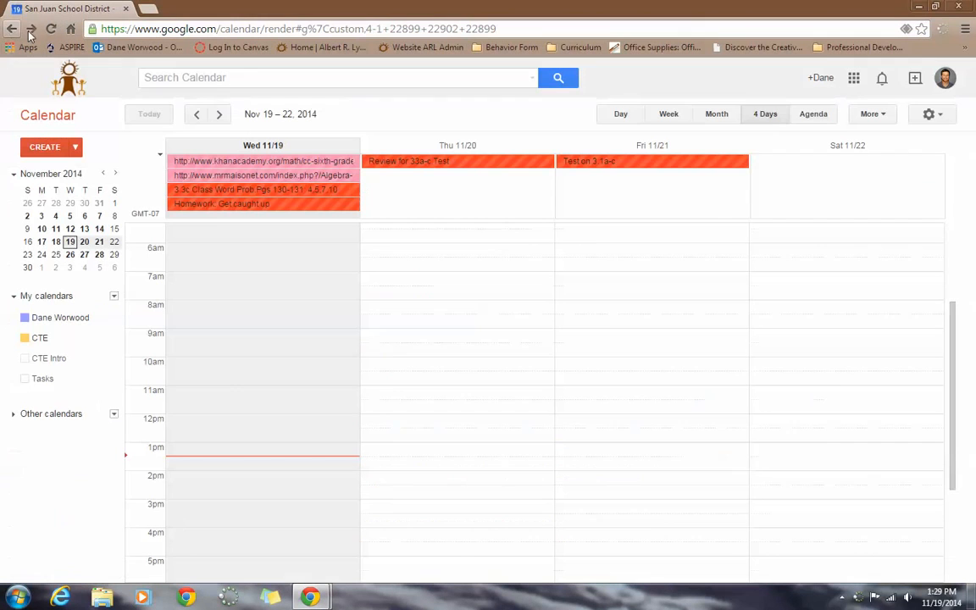
left_click(918, 6)
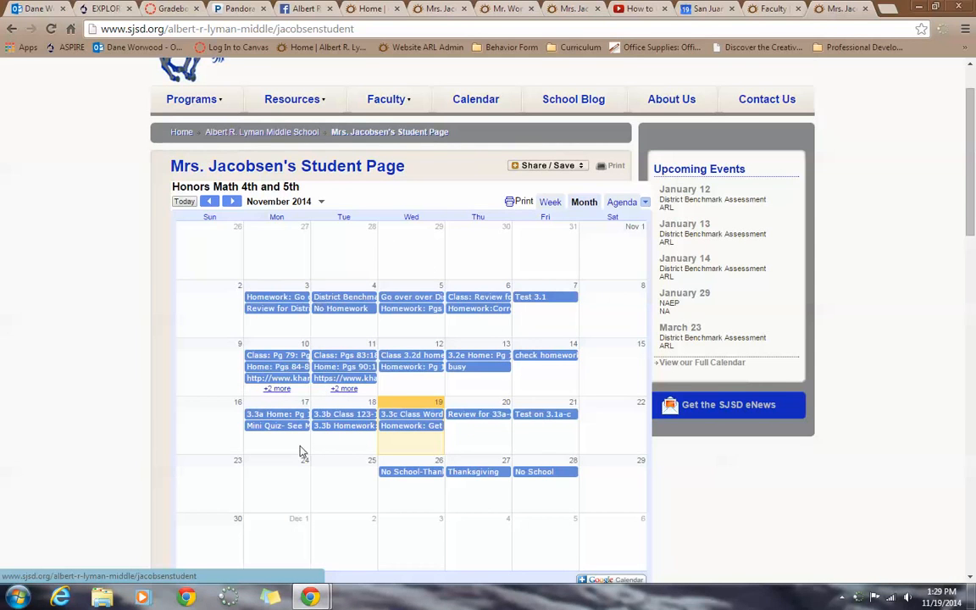
- View the details of the District Benchmark review and other November events in the embedded Honors Math calendar
left_click(290, 301)
left_click(293, 310)
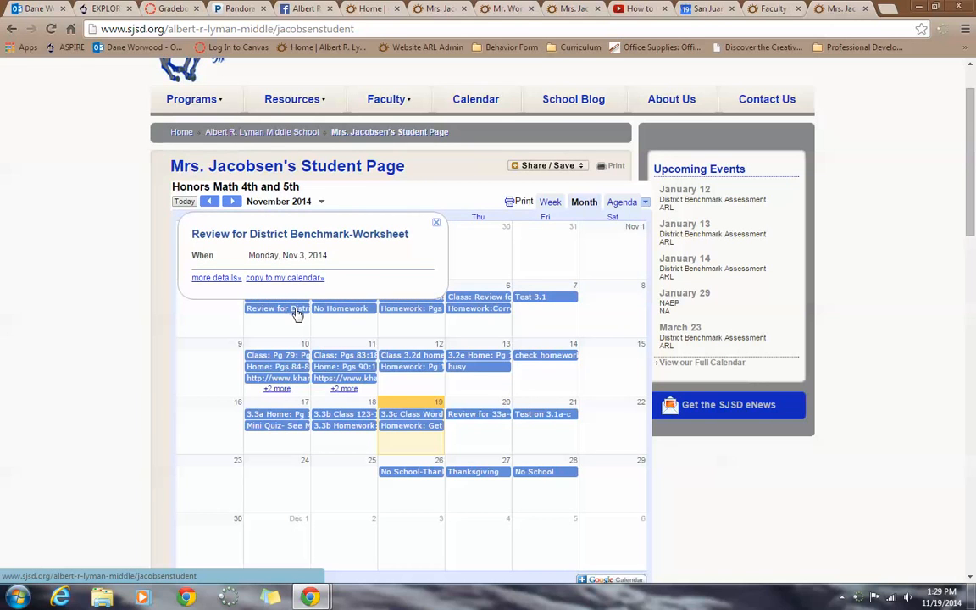
left_click(423, 367)
left_click(482, 368)
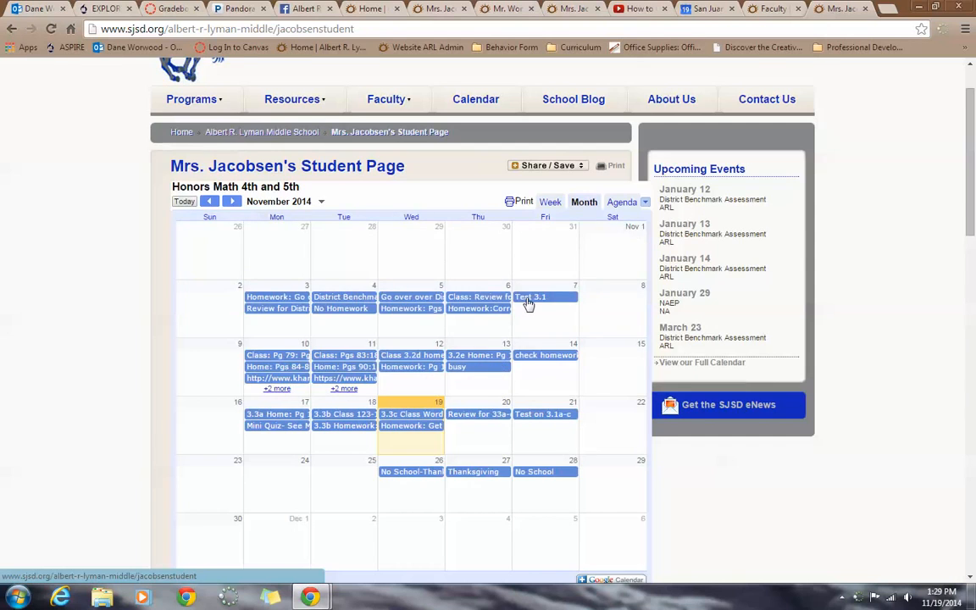
scroll(527, 304, "down", 5)
scroll(540, 312, "up", 6)
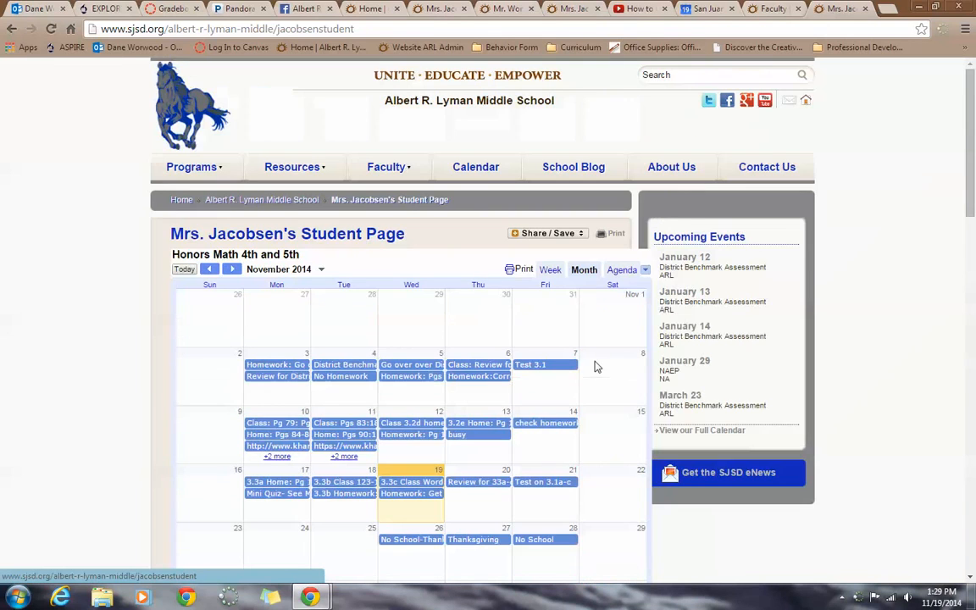
left_click(918, 6)
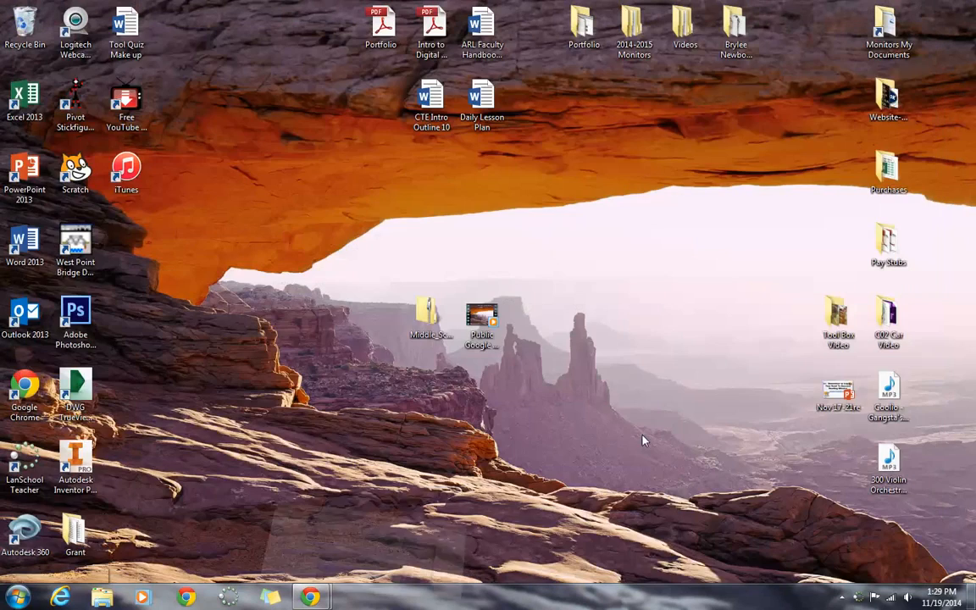
left_click(842, 597)
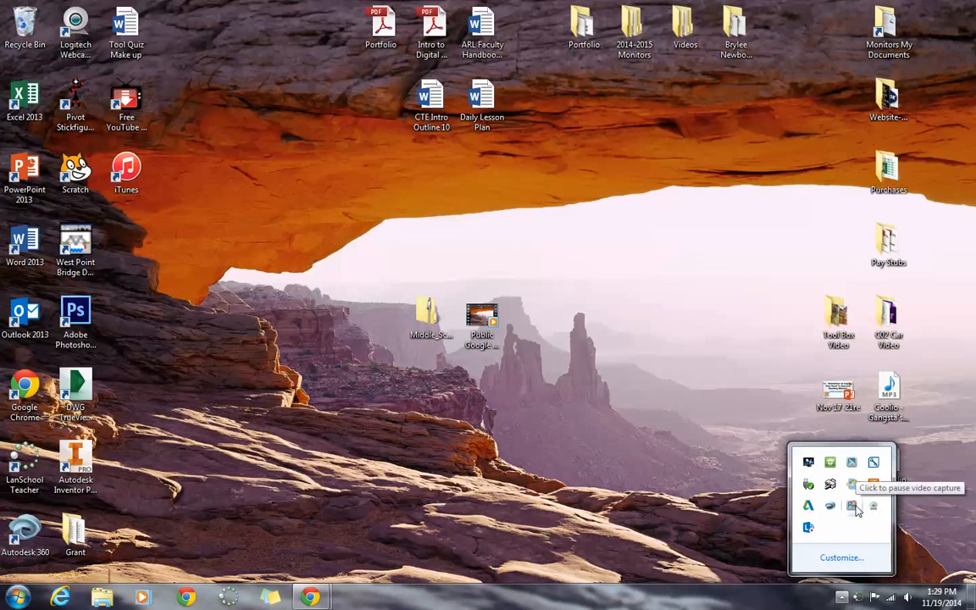